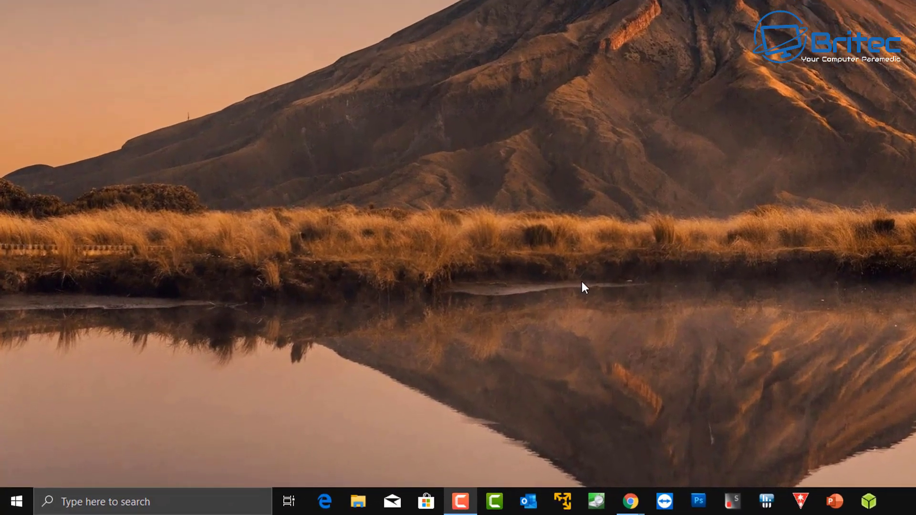
Search Windows for 'control' and launch Control Panel.
left_click(123, 500)
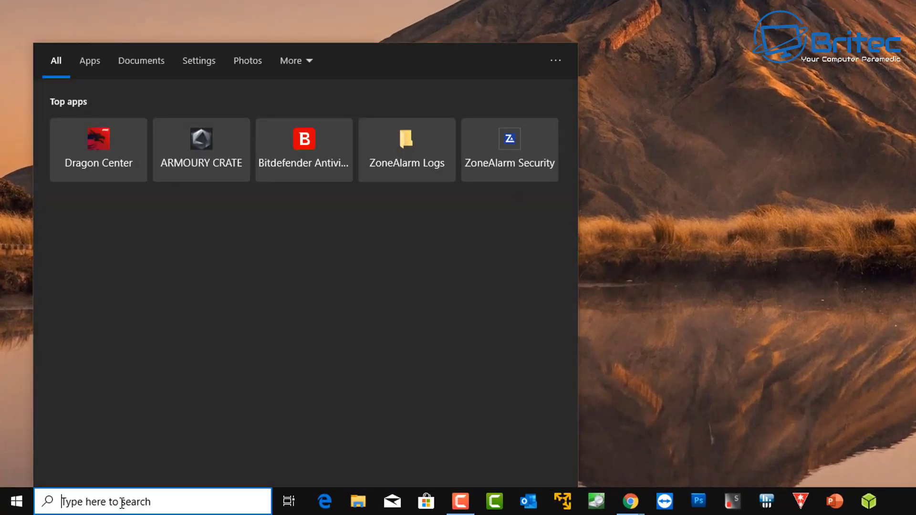
type("control")
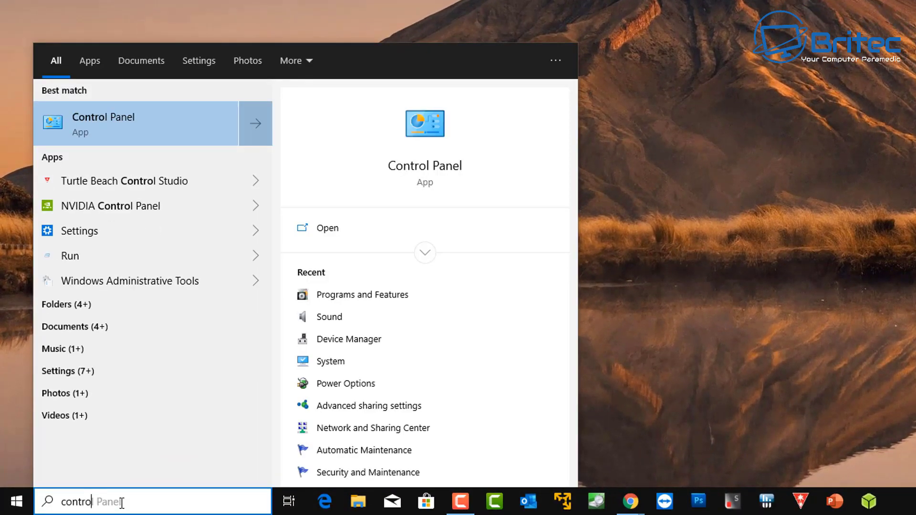
left_click(106, 125)
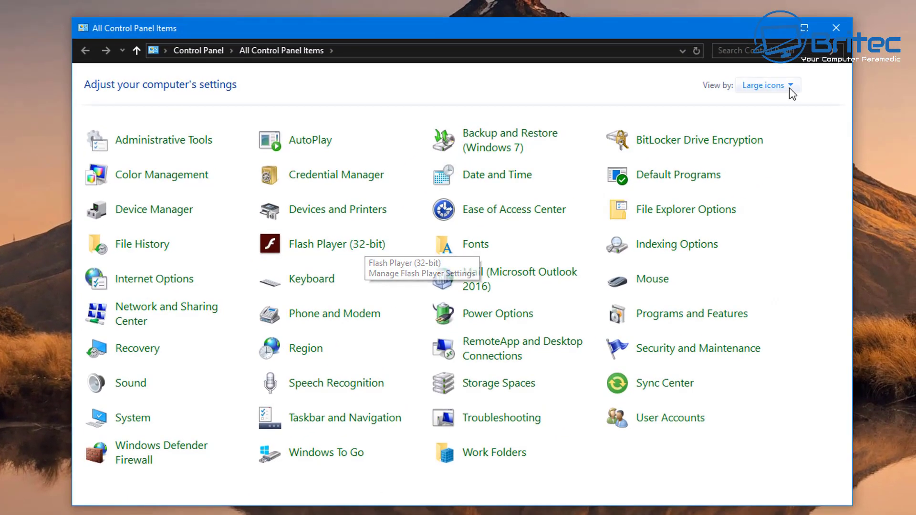
Switch Control Panel's View by to Large icons and open Programs and Features.
left_click(773, 84)
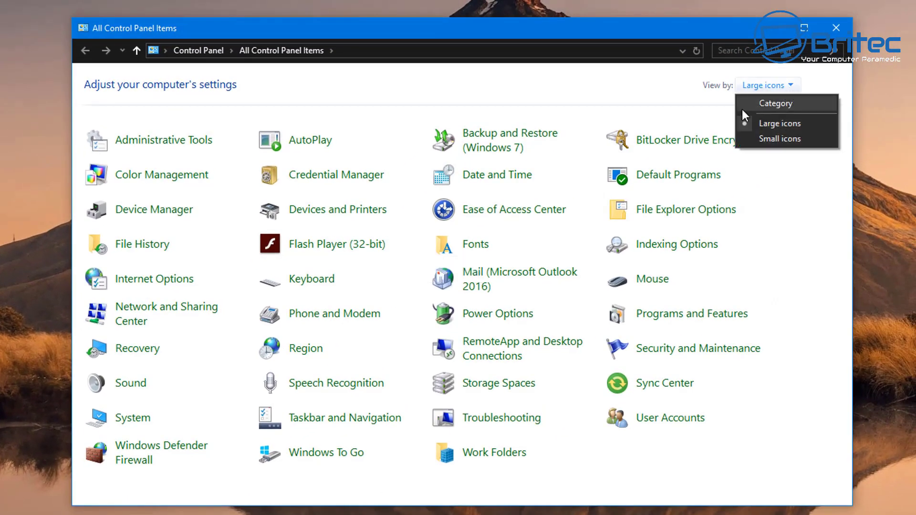
left_click(758, 103)
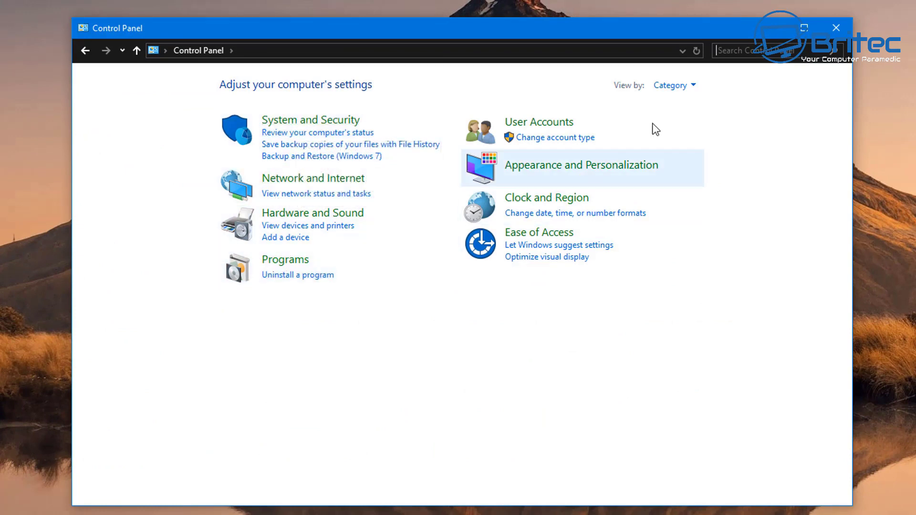
left_click(681, 87)
left_click(689, 124)
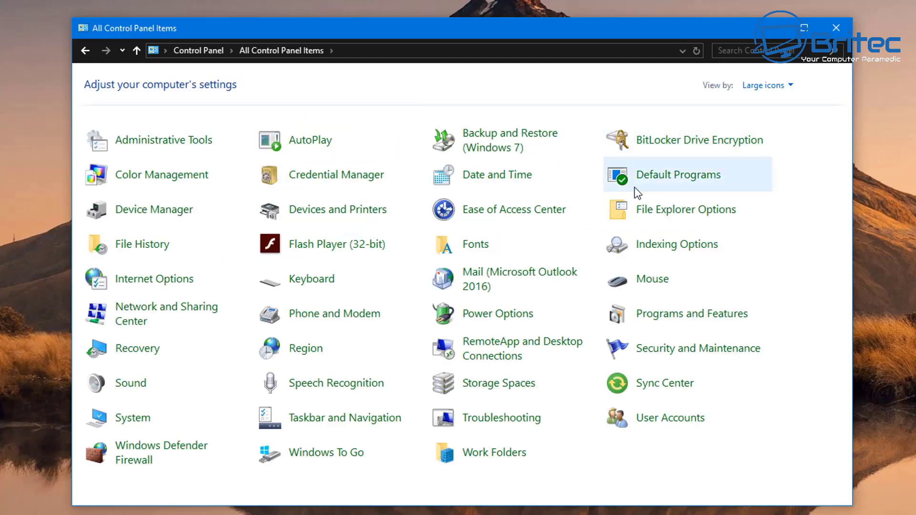
left_click(690, 316)
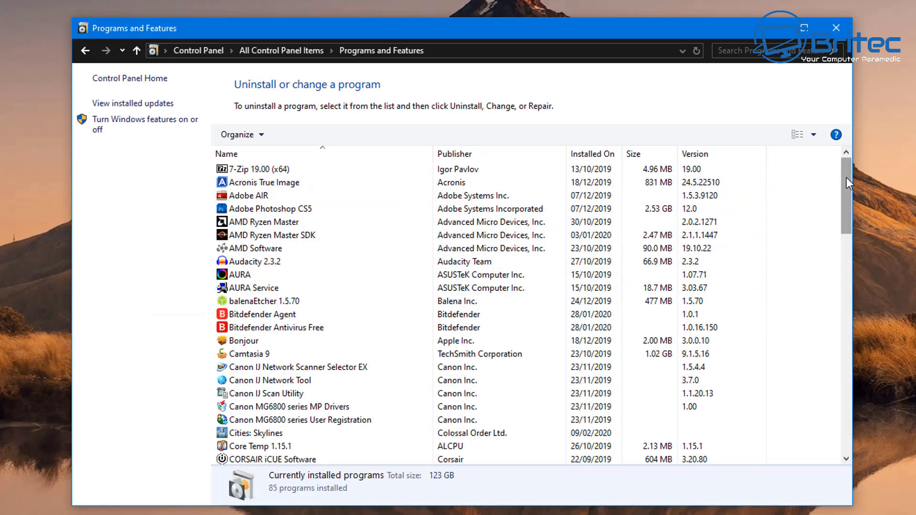
In the installed updates list, select Update for Microsoft Windows (KB4532693) and choose Uninstall.
left_click(157, 104)
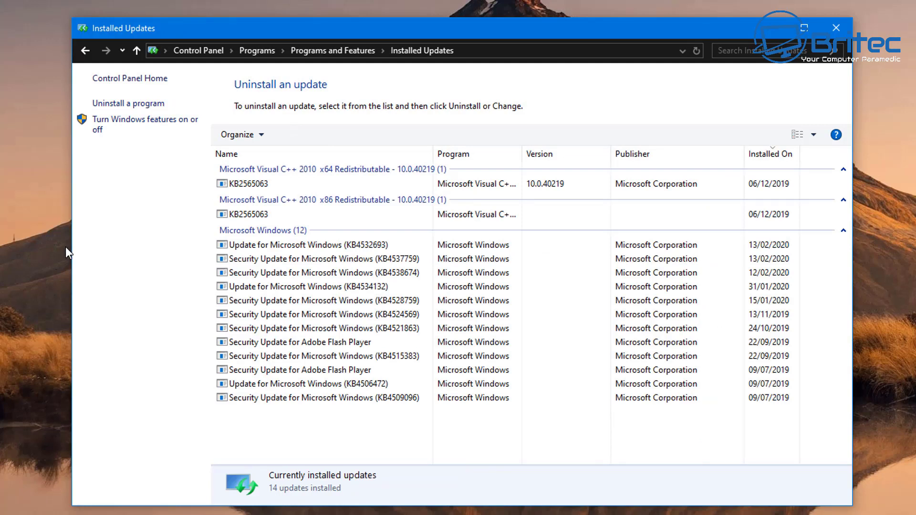
left_click(261, 248)
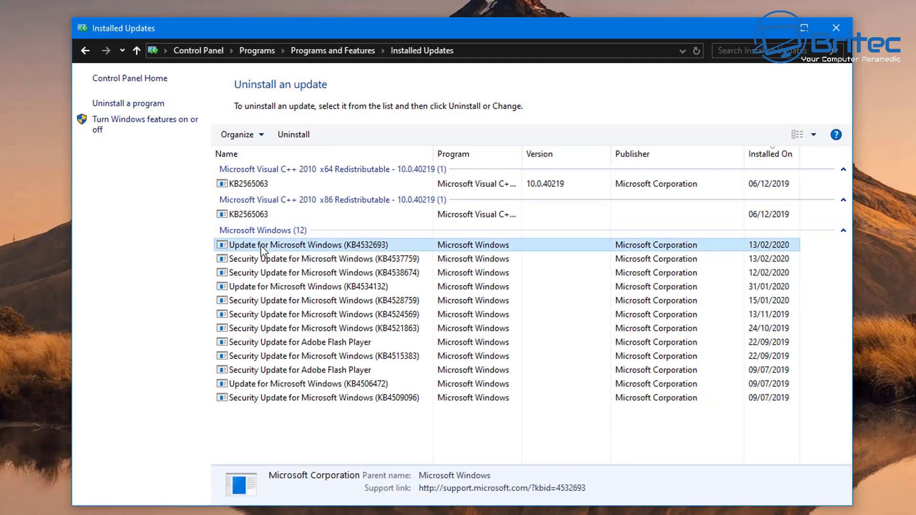
right_click(355, 245)
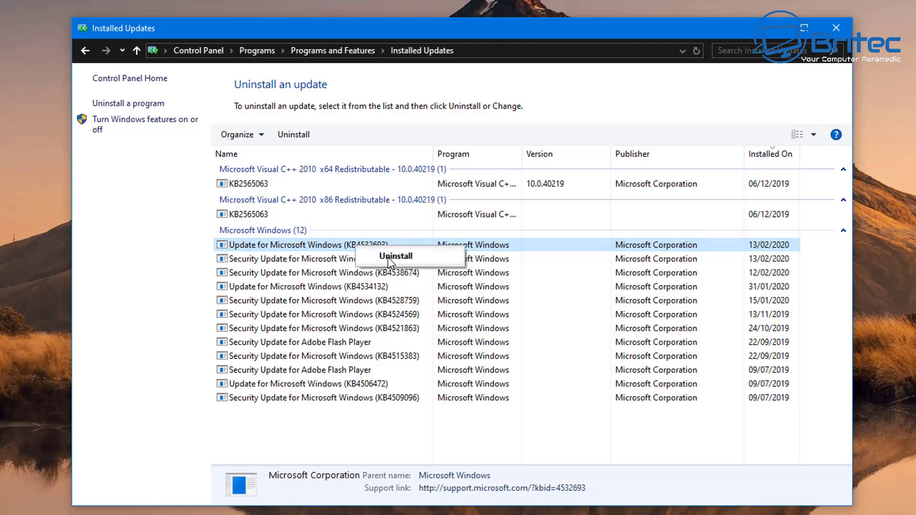
left_click(395, 256)
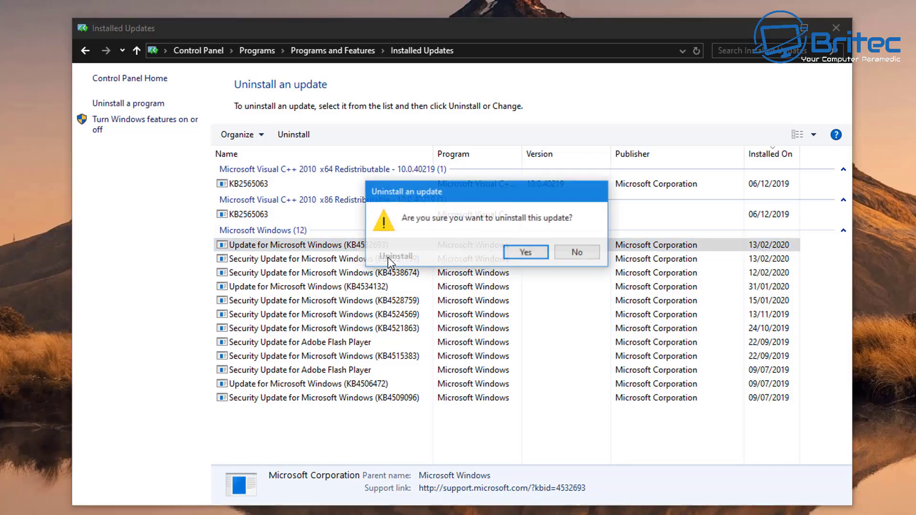
Confirm removal of update KB4532693 with Yes.
left_click(524, 253)
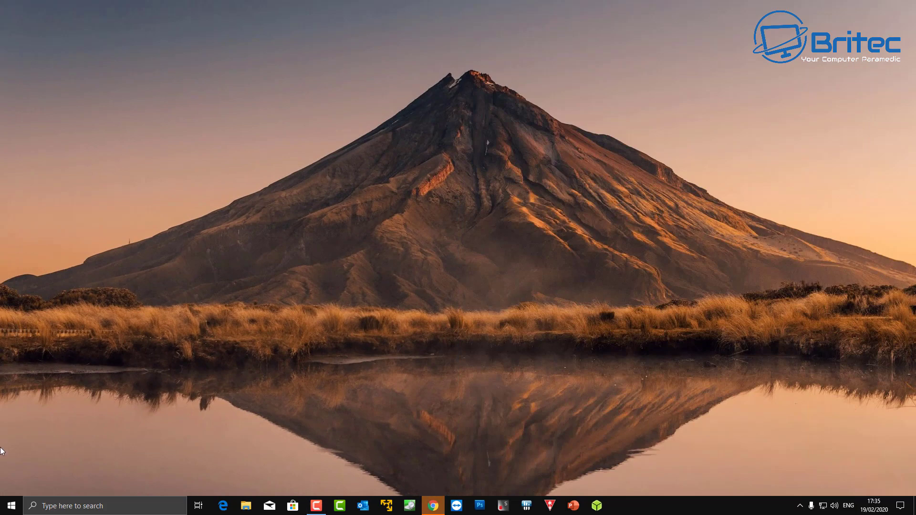
Open Settings from the Start menu and go to Update & Security.
left_click(11, 507)
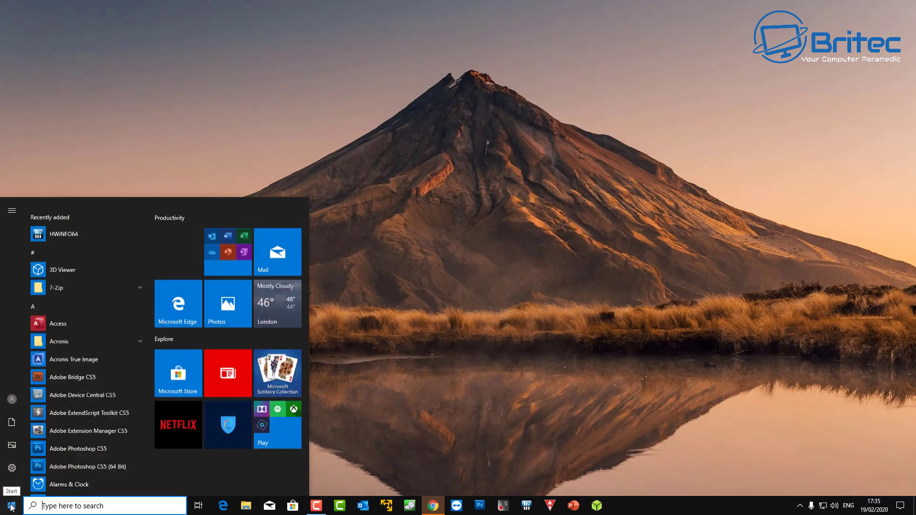
left_click(13, 463)
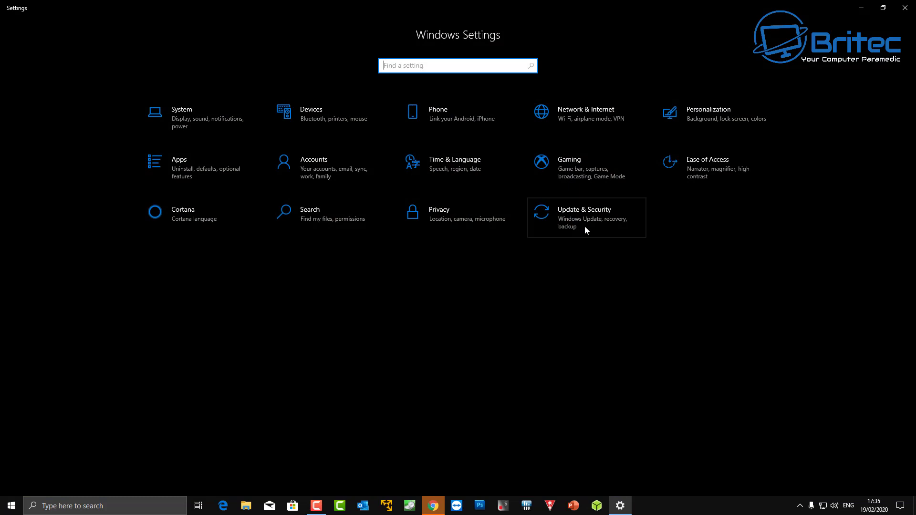
left_click(588, 224)
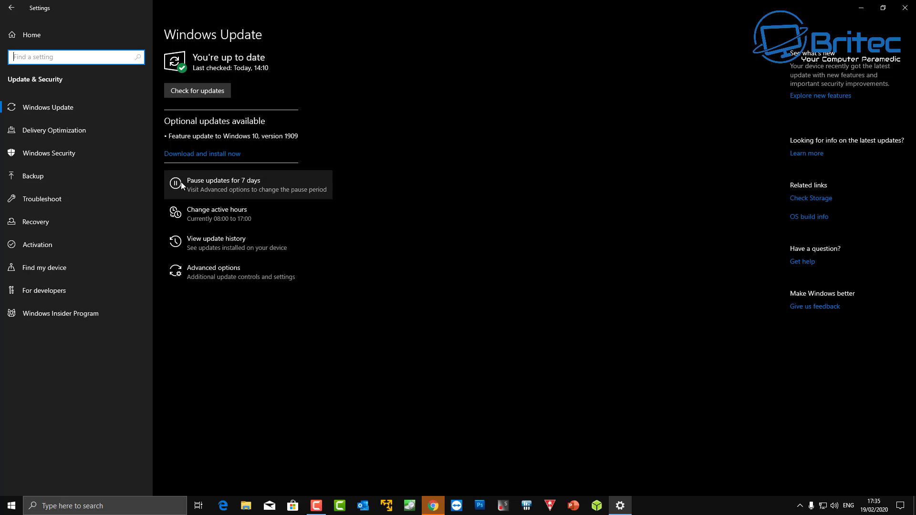
In Advanced options, set the Pause until date to 25 March 2020.
left_click(188, 271)
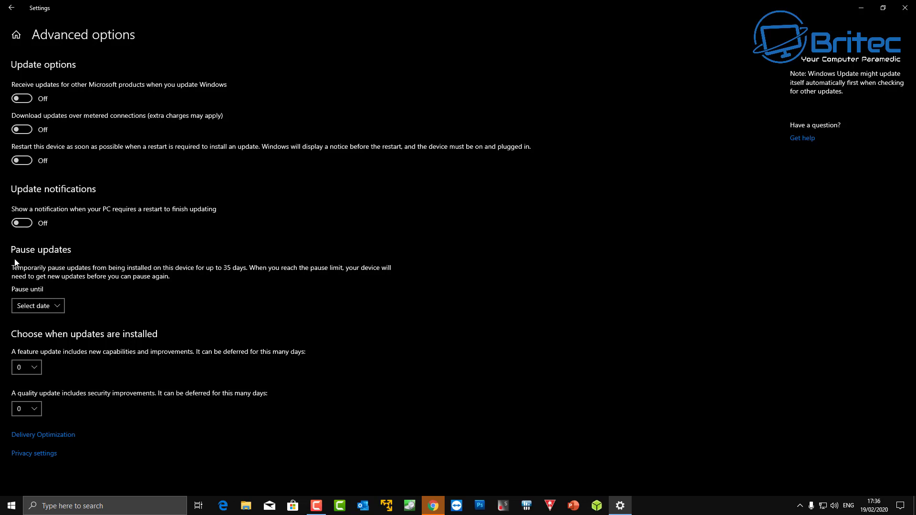
left_click(58, 308)
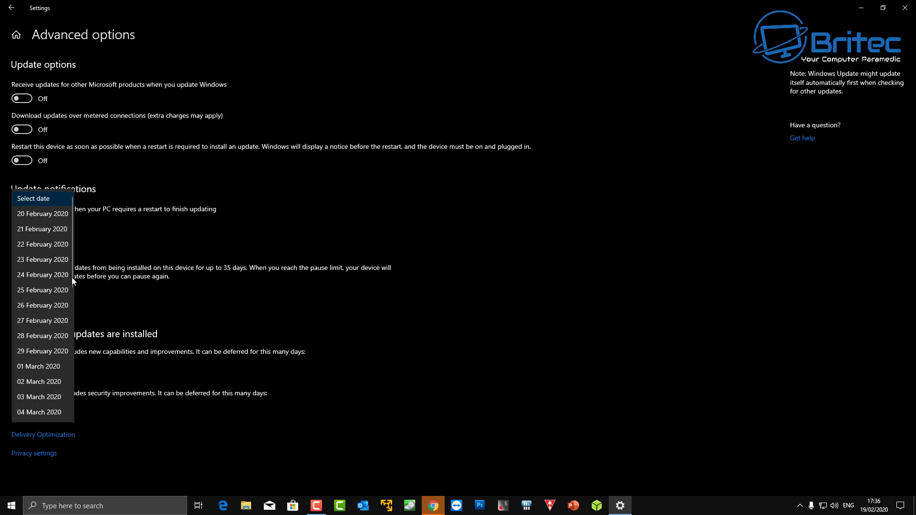
left_click_drag(70, 266, 70, 414)
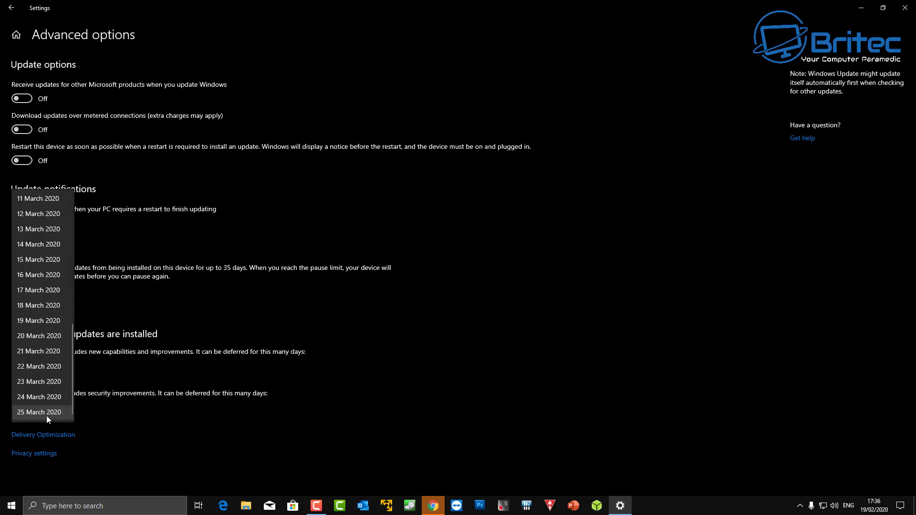
left_click(47, 413)
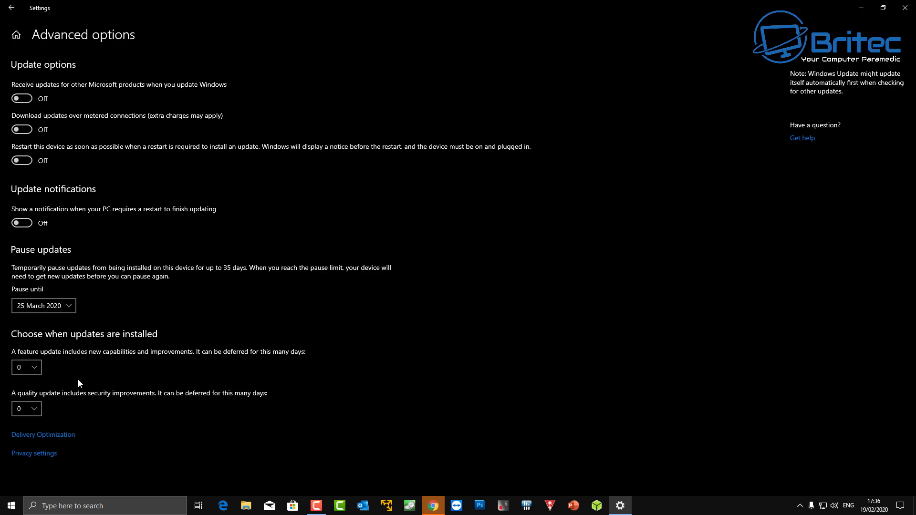
Set the feature update deferral to 365 days.
left_click(37, 370)
scroll(30, 429, "down", 5)
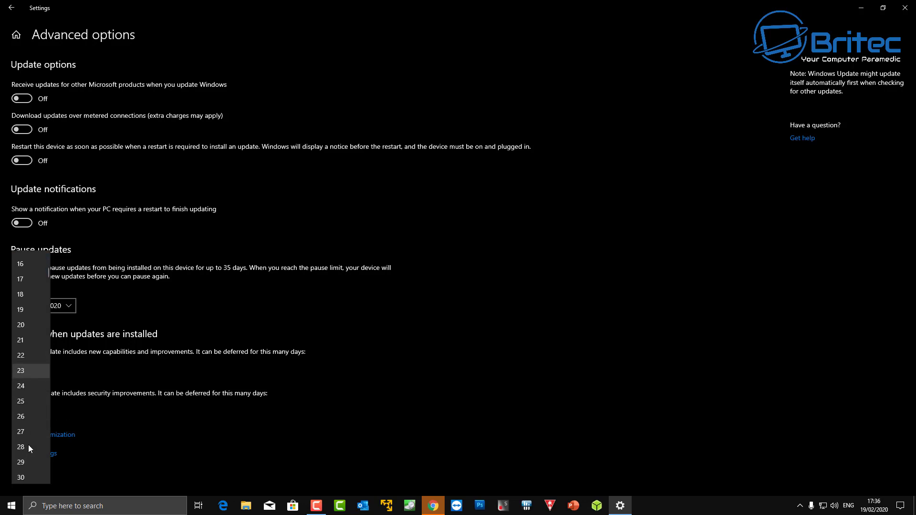
scroll(27, 448, "down", 20)
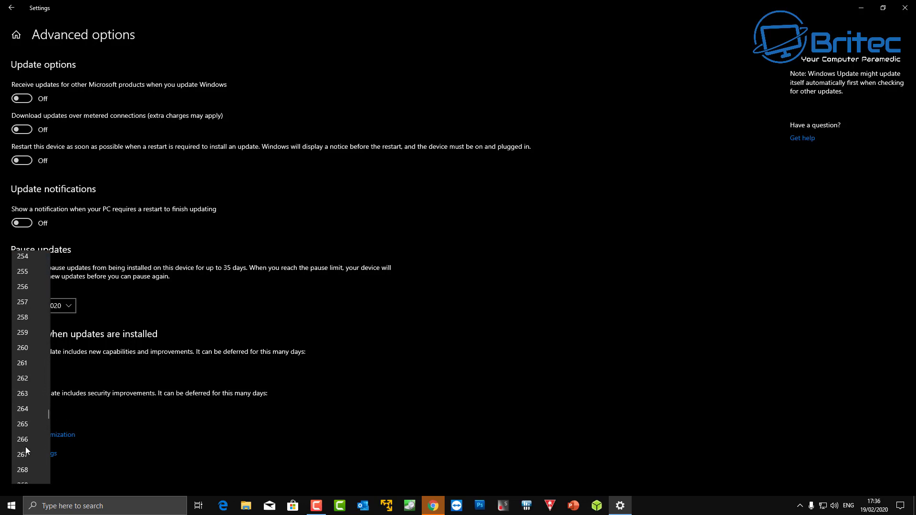
scroll(25, 450, "down", 5)
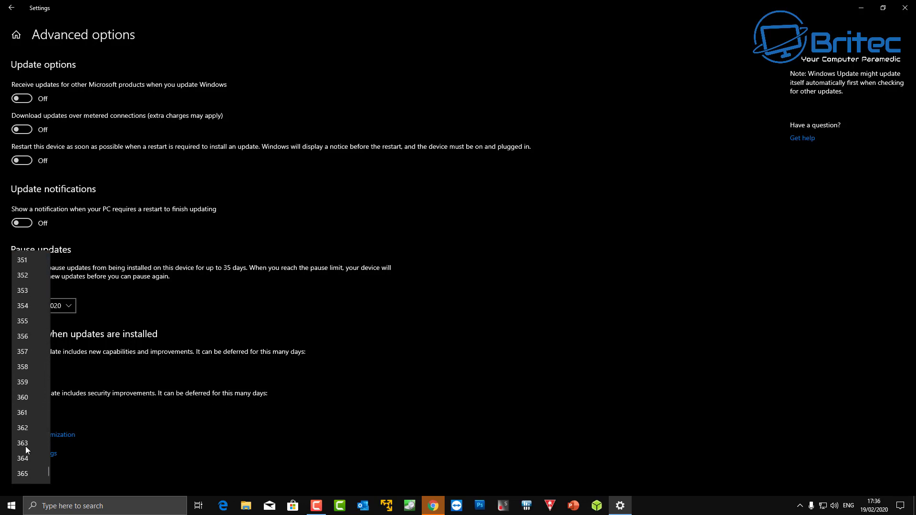
left_click(26, 474)
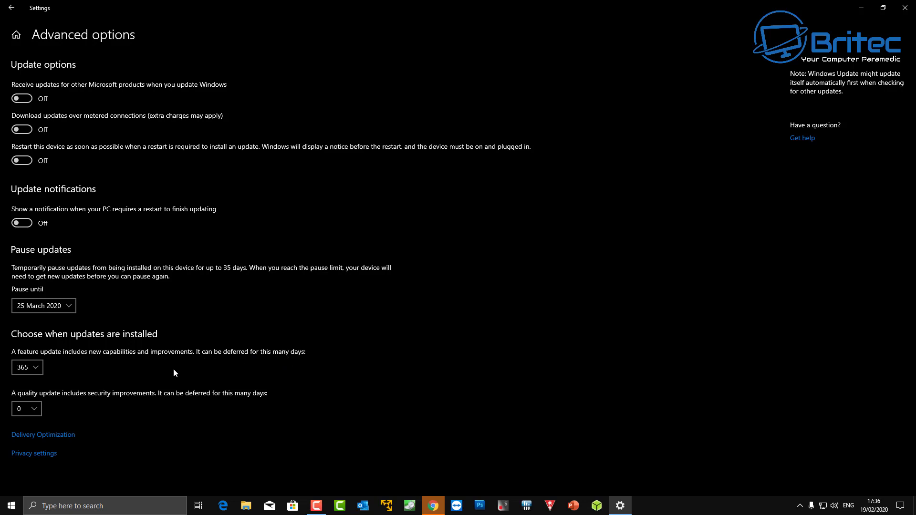
Set the quality update deferral to 30 days, keeping feature updates at 365.
left_click(34, 410)
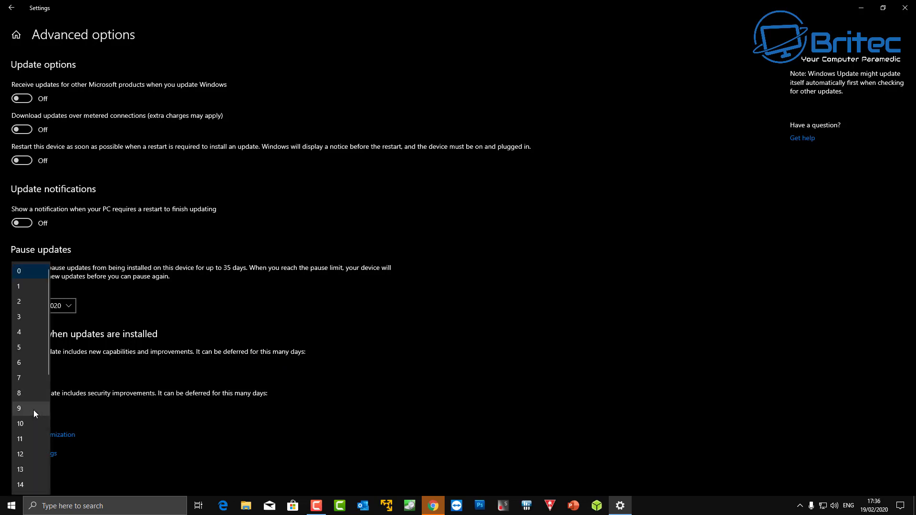
scroll(34, 412, "down", 5)
left_click(32, 485)
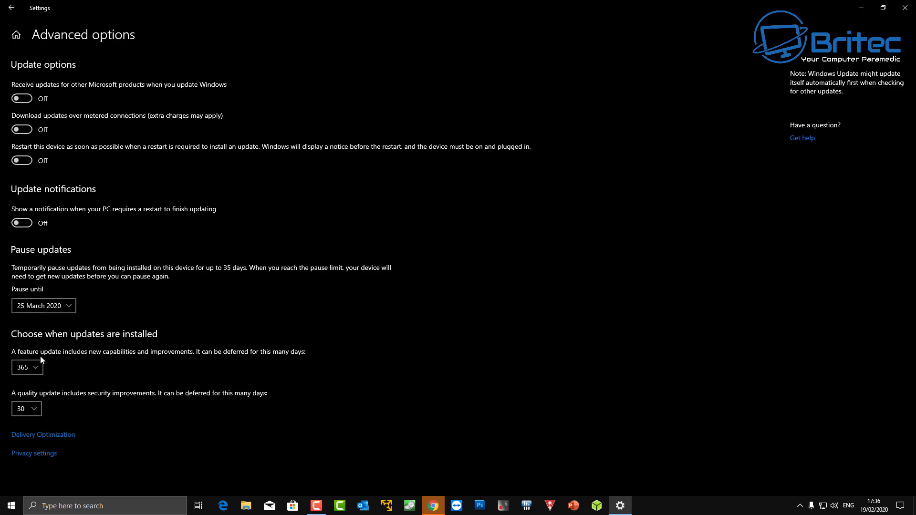
left_click(32, 370)
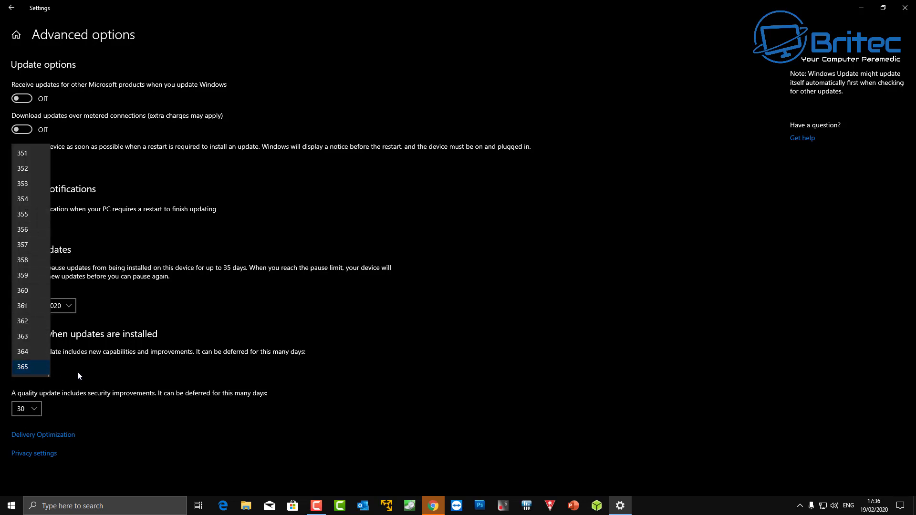
left_click(59, 369)
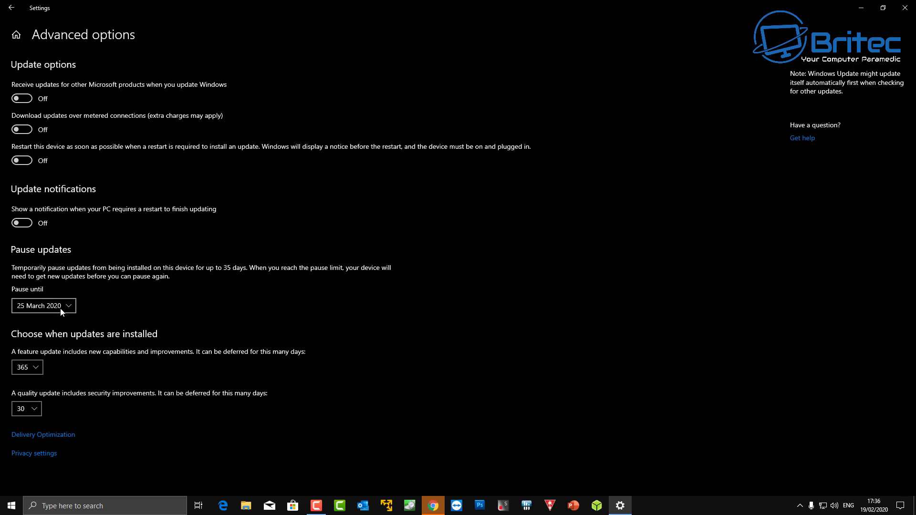
Check the Delivery Optimization settings, return to Advanced options, and close Settings.
left_click(41, 436)
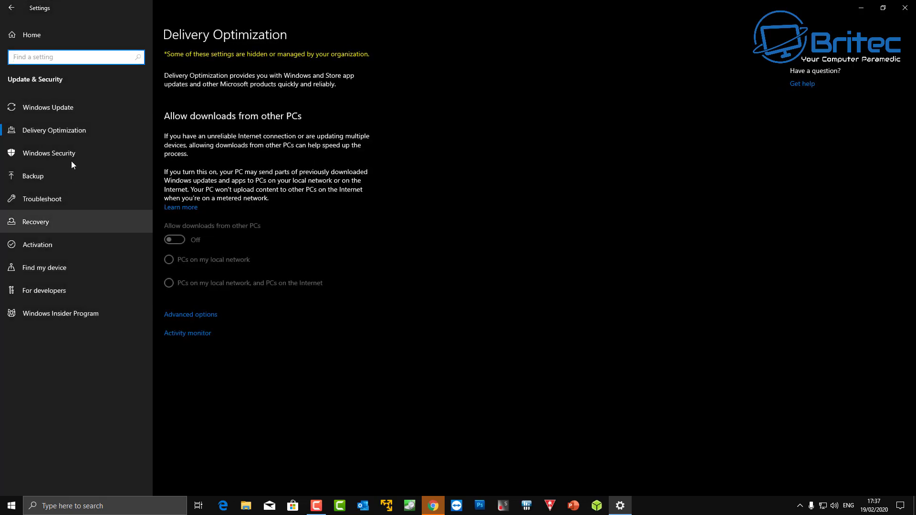
left_click(8, 8)
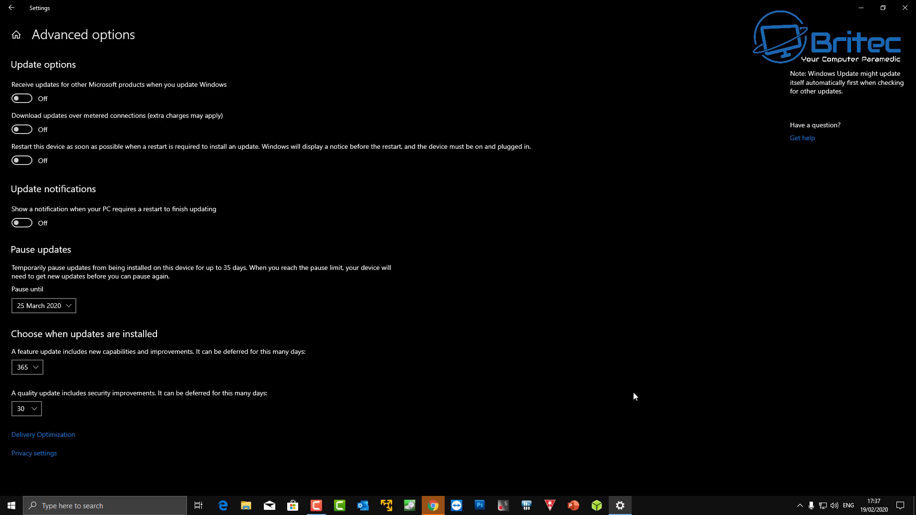
left_click(904, 8)
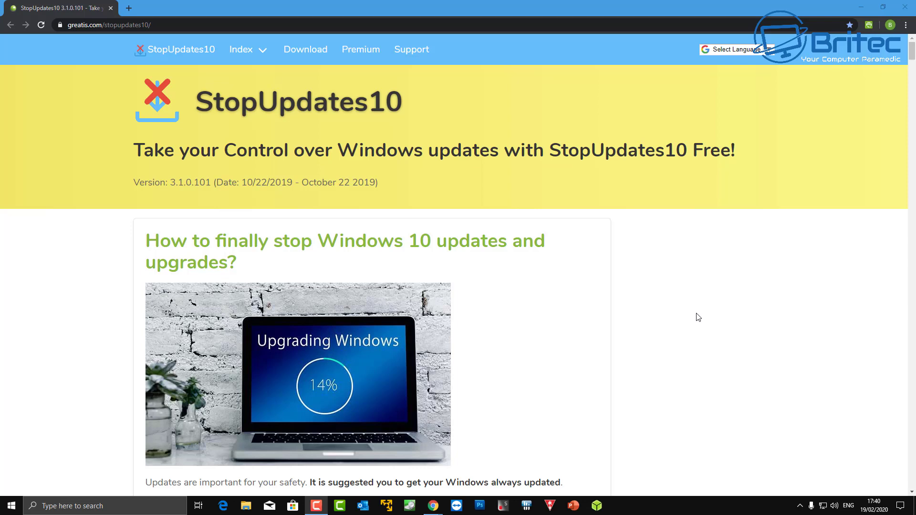
scroll(698, 317, "down", 7)
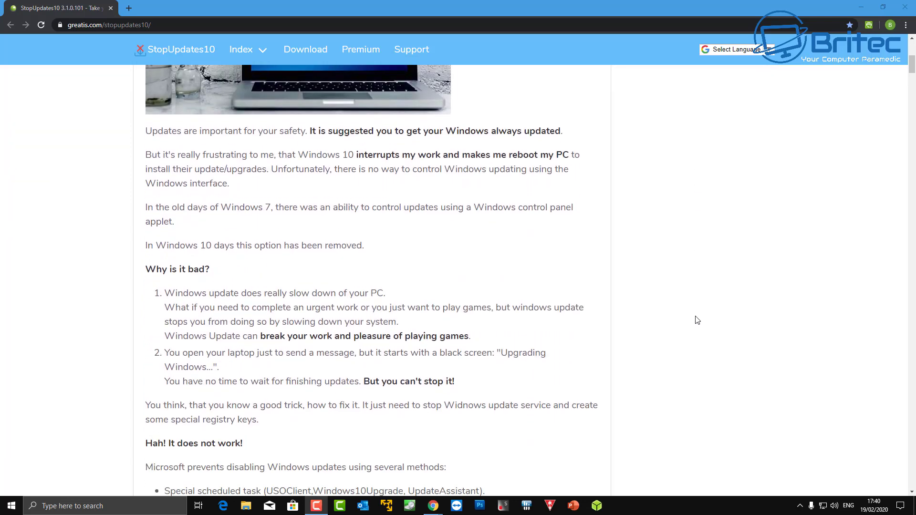
scroll(697, 319, "down", 12)
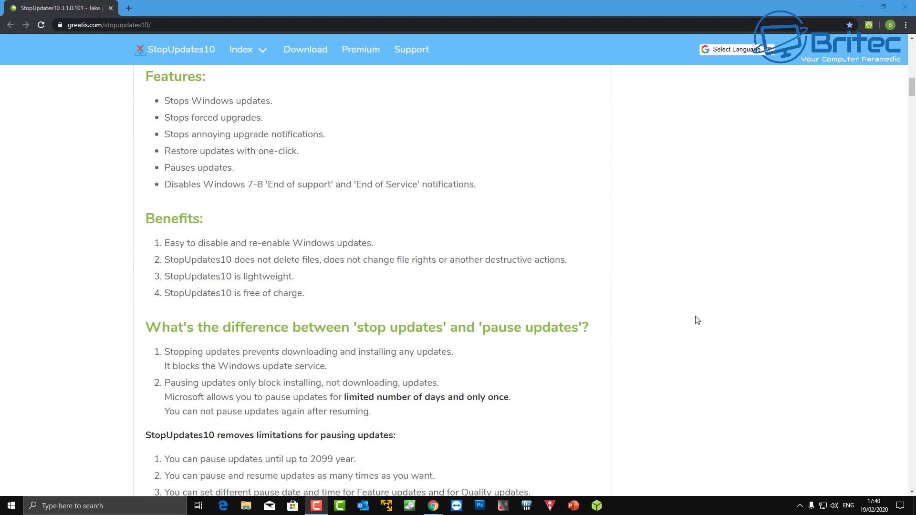
scroll(697, 320, "down", 7)
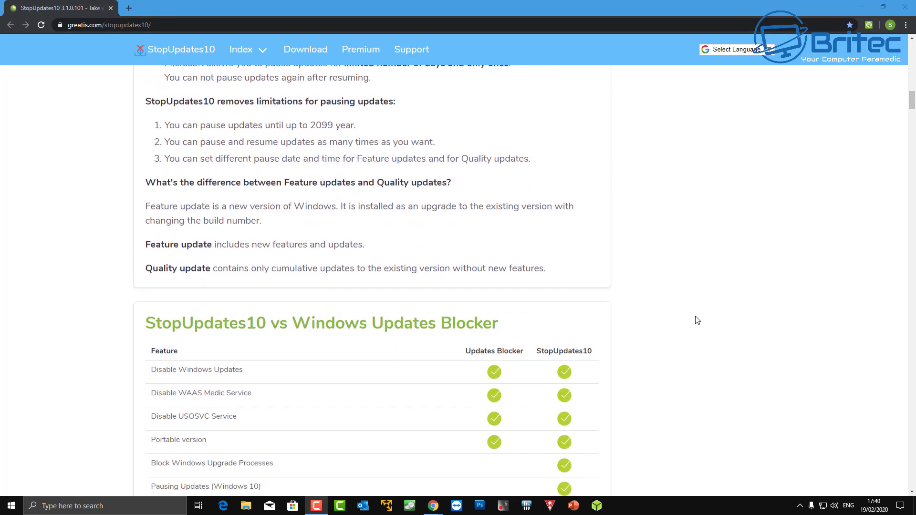
scroll(697, 320, "down", 5)
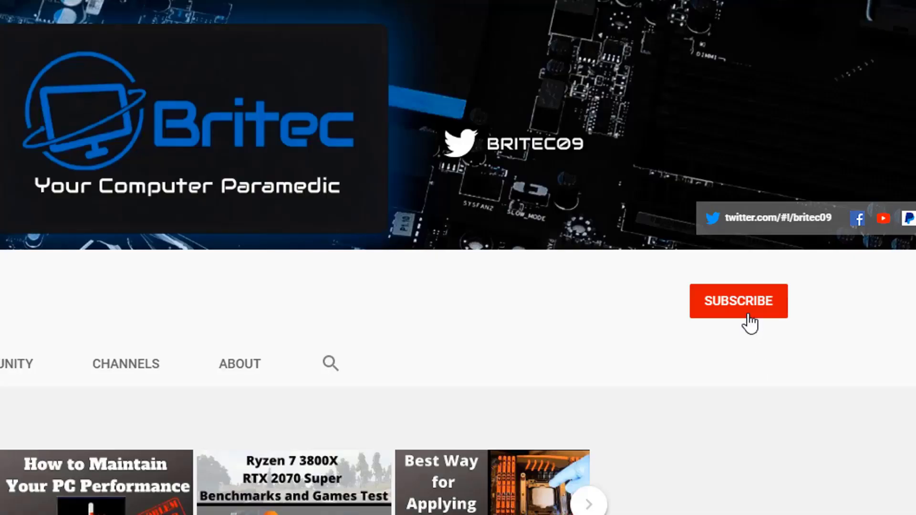
Subscribe to the Britec channel and set its notification bell to All.
left_click(749, 323)
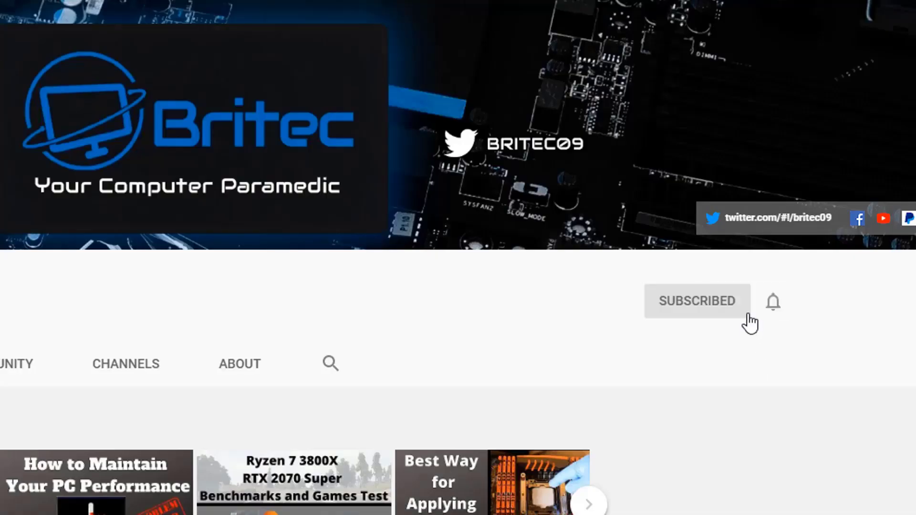
left_click(773, 305)
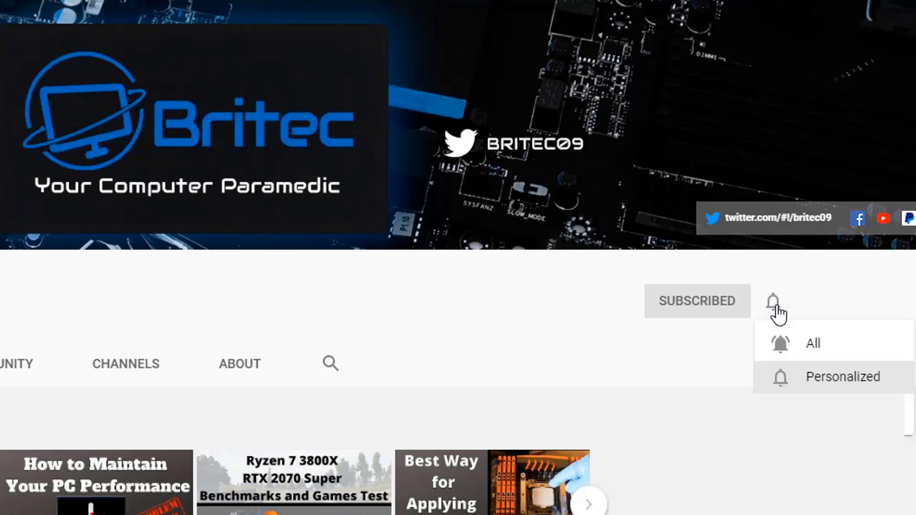
left_click(795, 347)
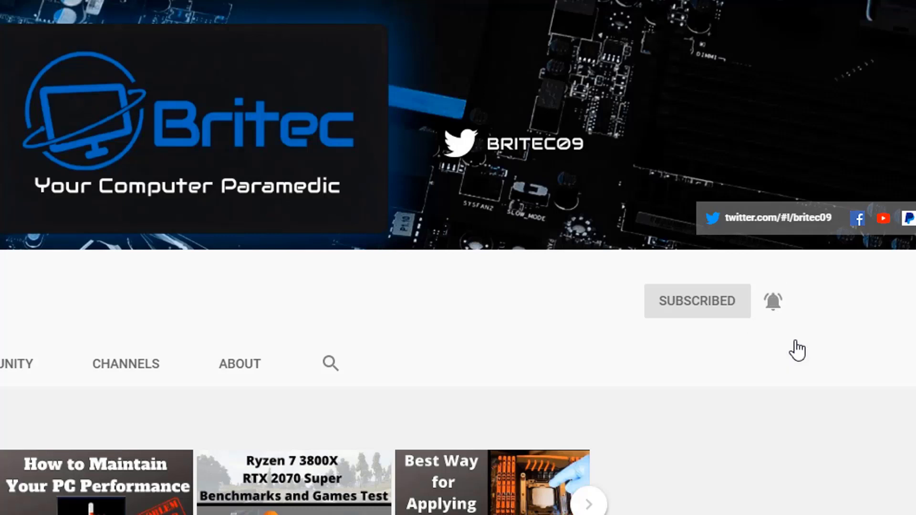